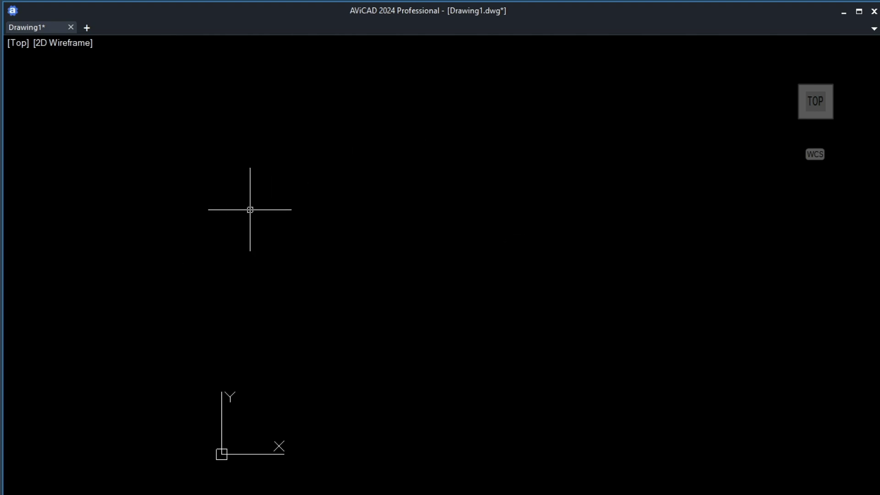
Bring the ribbon back with the RIBBON command.
type("R")
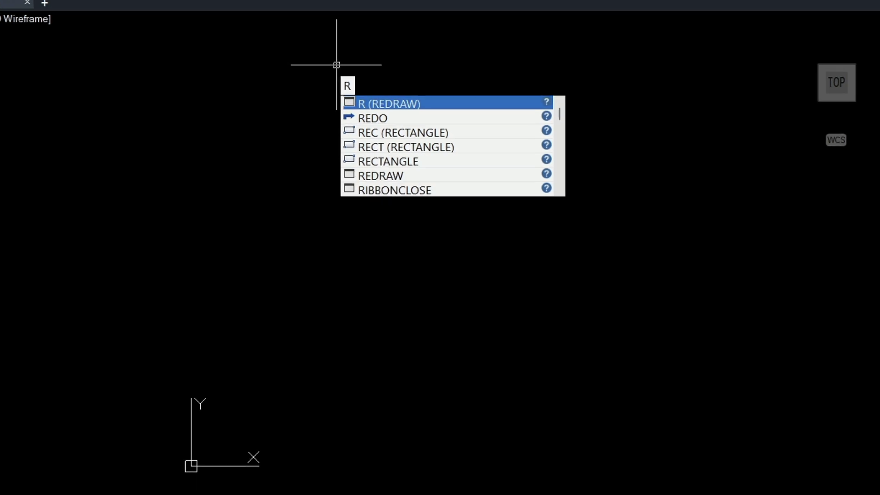
type("IB")
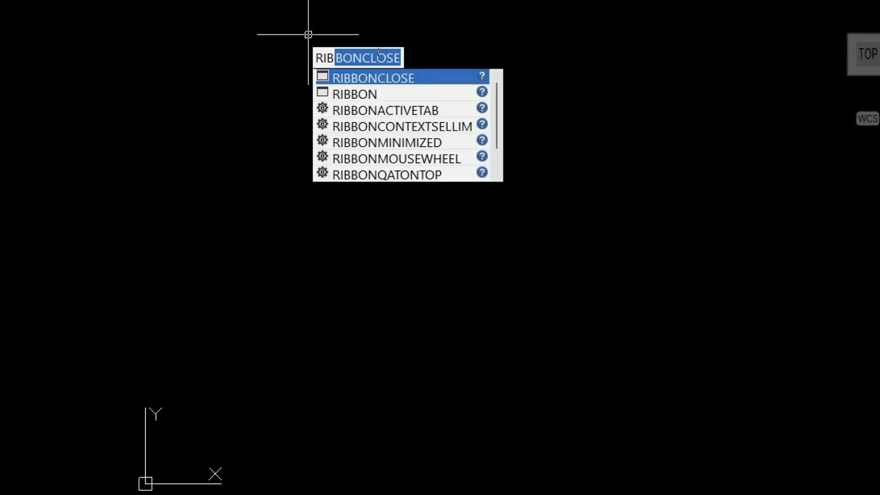
key("Down")
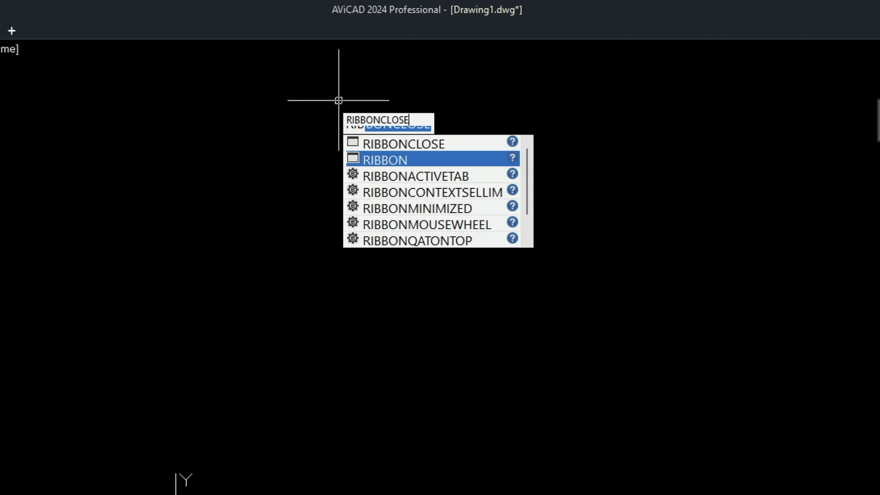
key("Return")
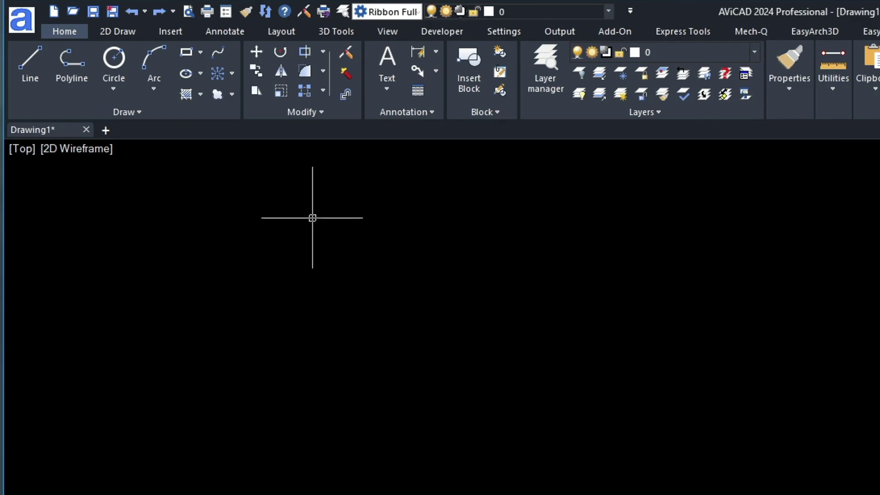
Close the ribbon again with RIBBONCLOSE, leaving only the classic menu bar.
type("RI")
key("Down")
key("Down")
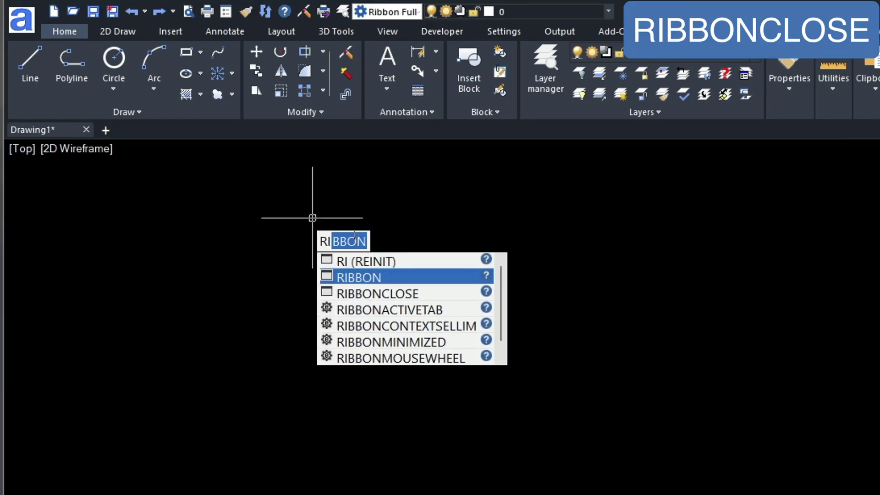
key("Return")
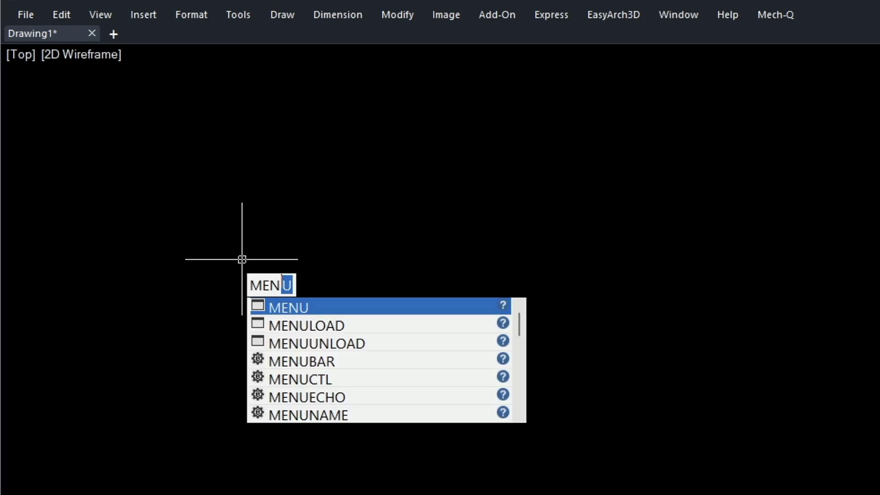
key("Down")
key("Down")
key("Down")
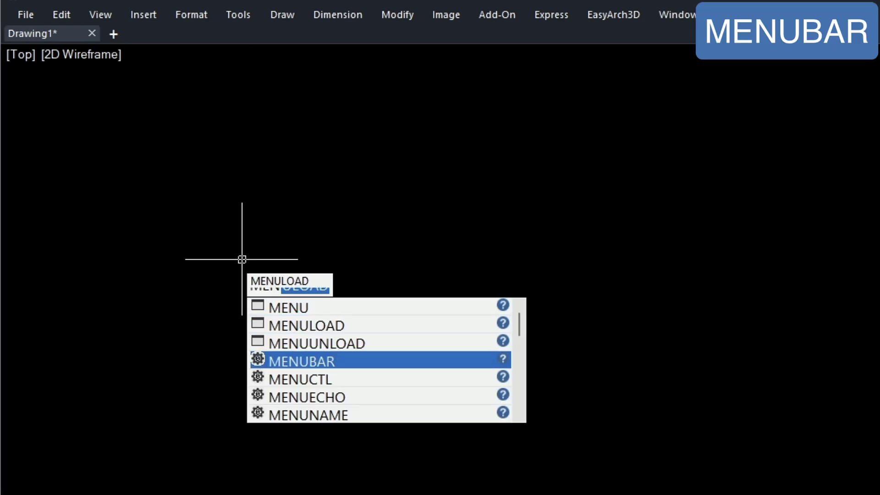
key("Return")
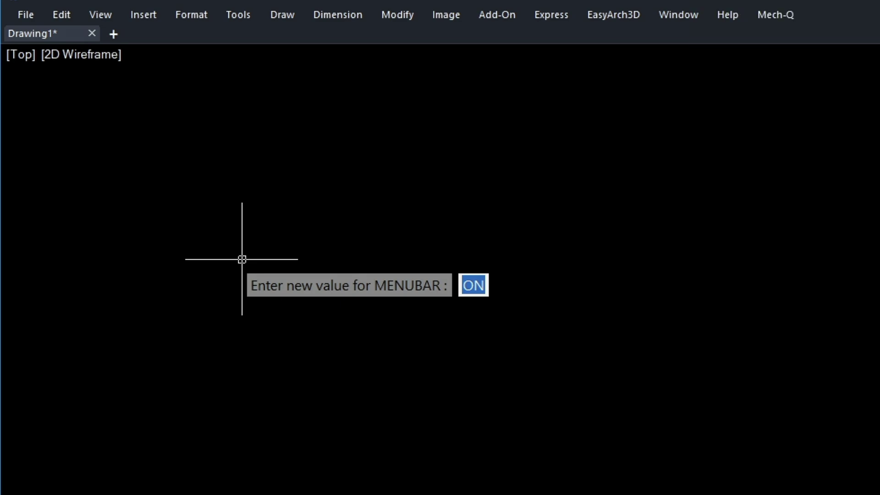
type("0")
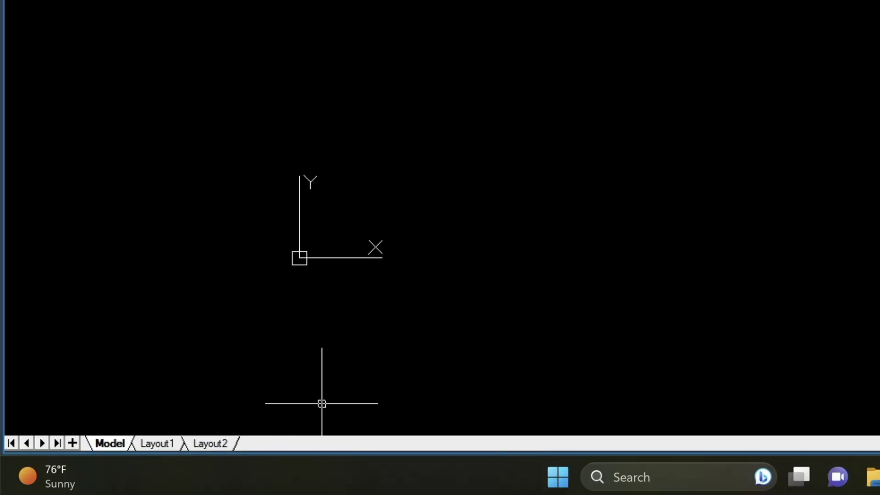
Set the STATUSBAR variable to 1 so the status bar appears.
type("ST")
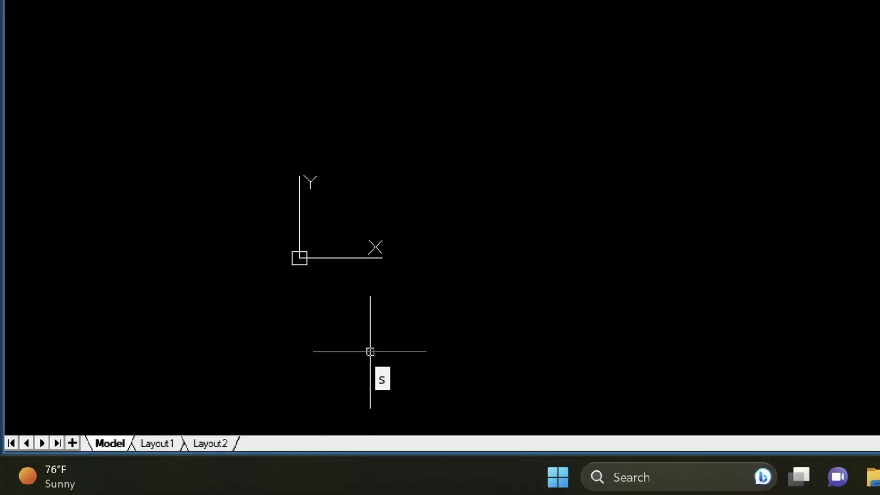
type("A")
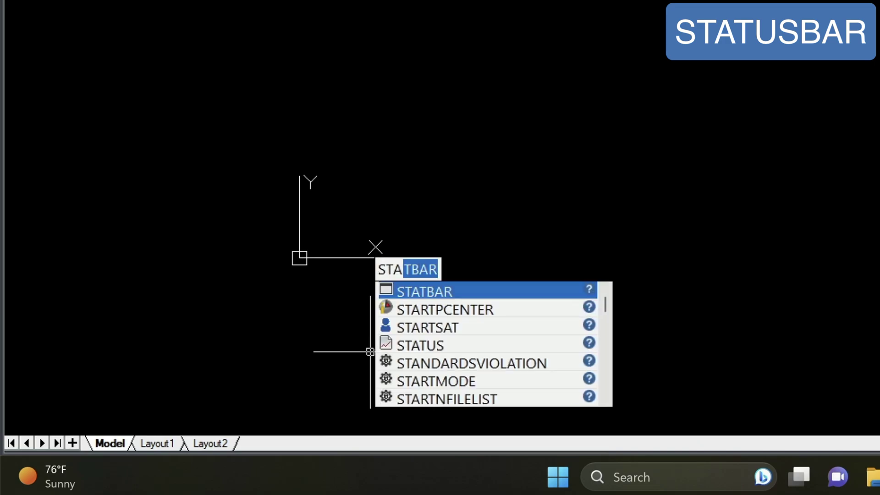
type("TU")
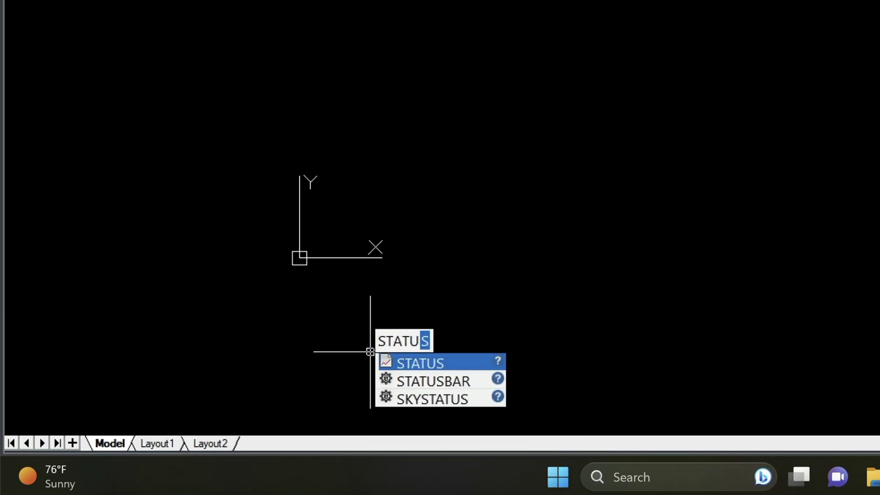
key("Return")
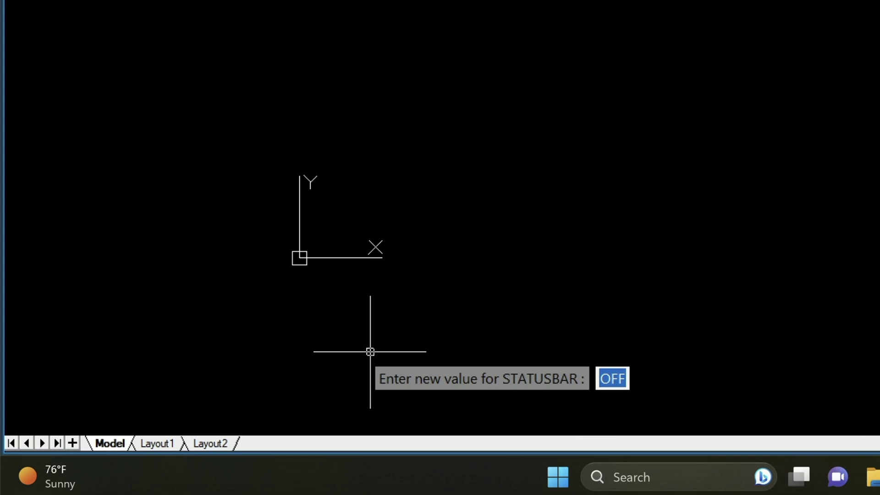
type("1")
key("Return")
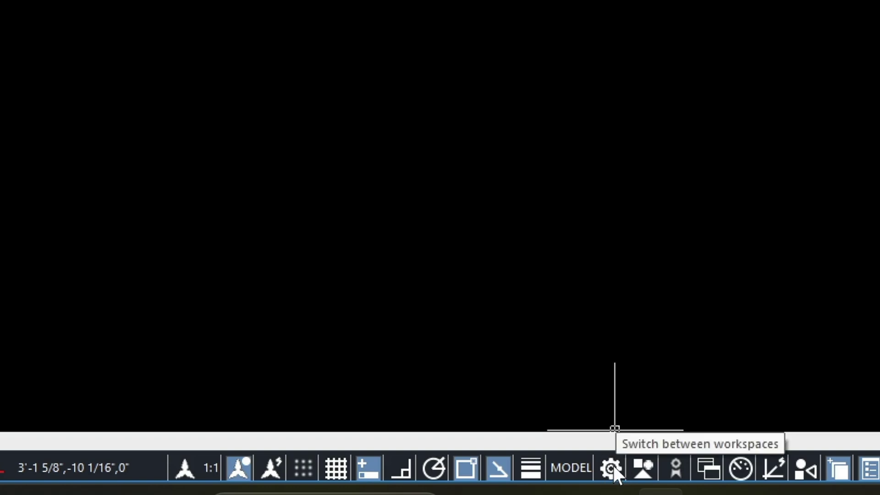
Open the status bar's workspace menu, where Ribbon Full is checked.
left_click(612, 467)
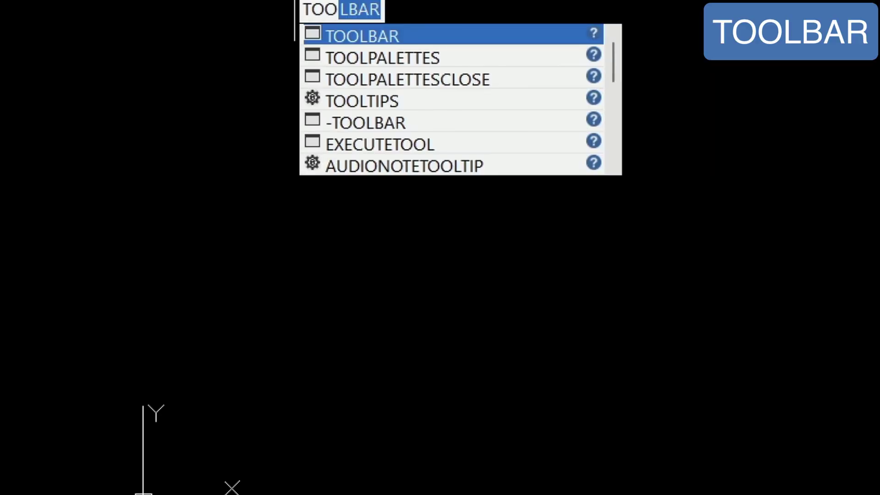
In Toolbar Settings, turn on the Modeling toolbar from the PCAD menu group.
key("Return")
left_click(493, 92)
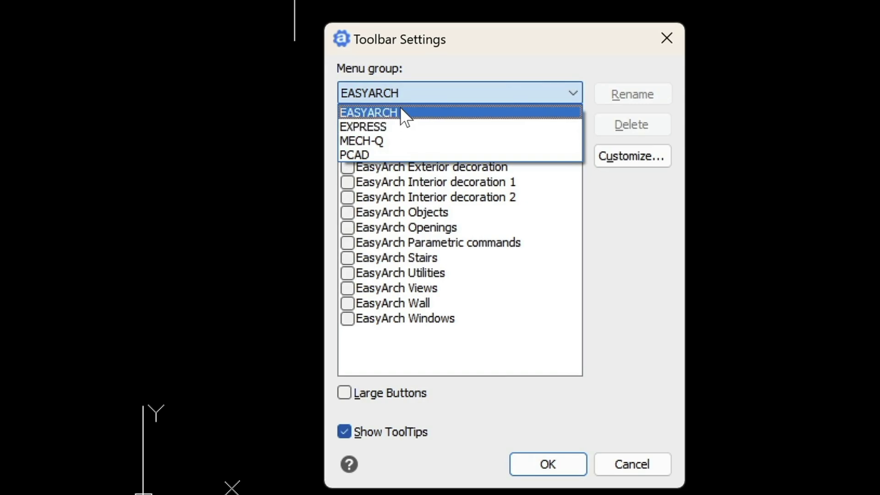
left_click(391, 151)
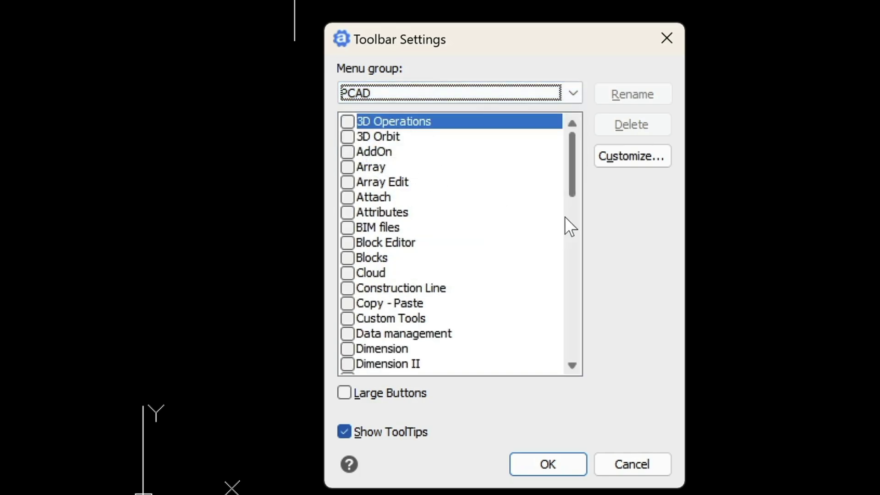
left_click_drag(571, 165, 562, 253)
left_click(346, 287)
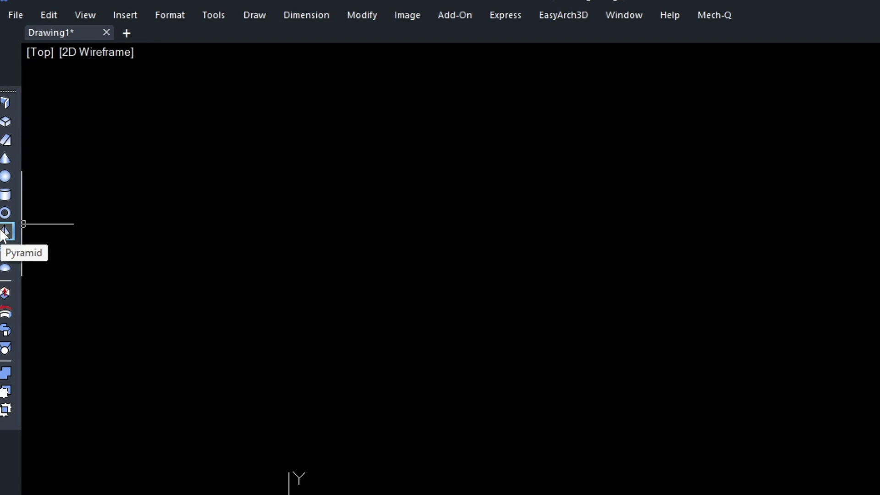
Browse the toolbar context menu's Show Toolbar submenus, then dismiss it.
right_click(3, 230)
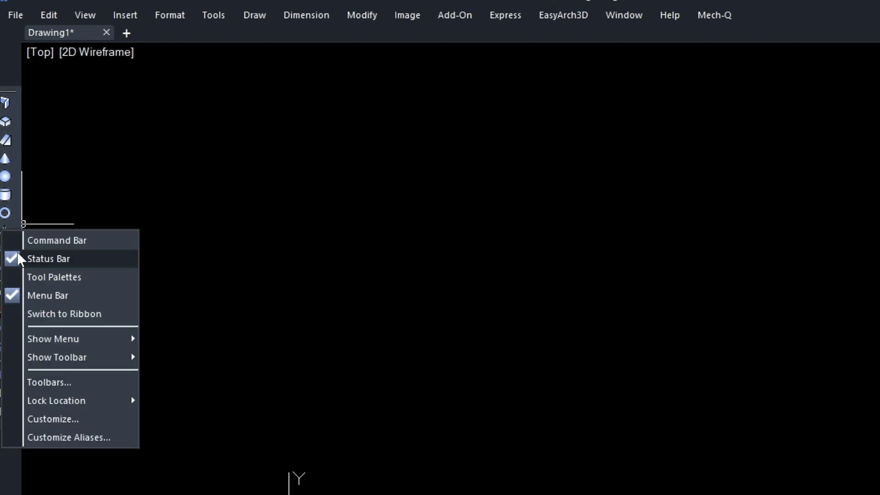
mouse_move(109, 366)
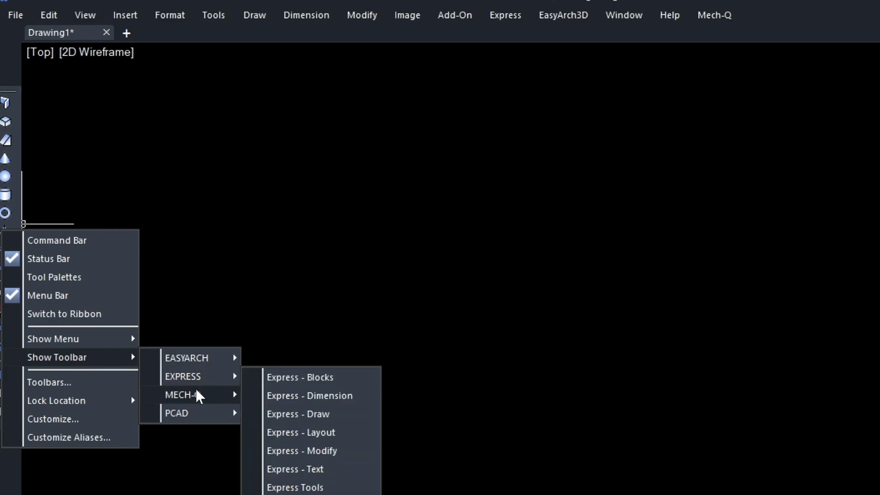
mouse_move(207, 415)
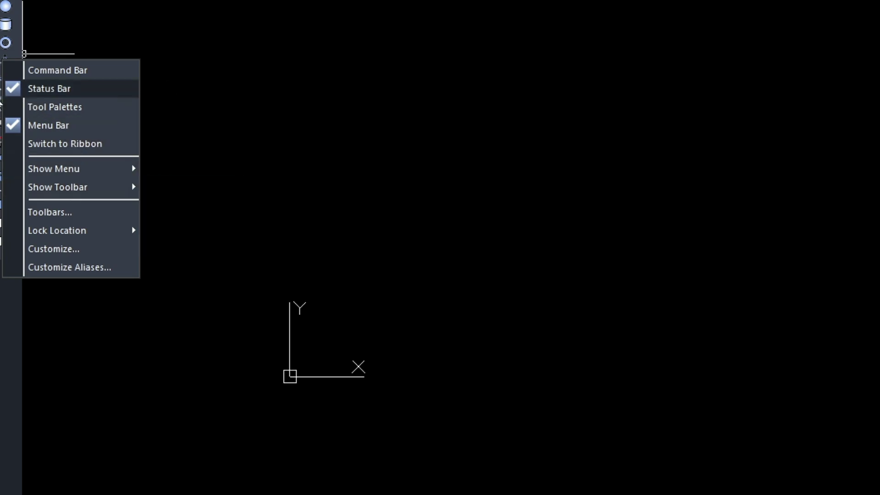
left_click(7, 4)
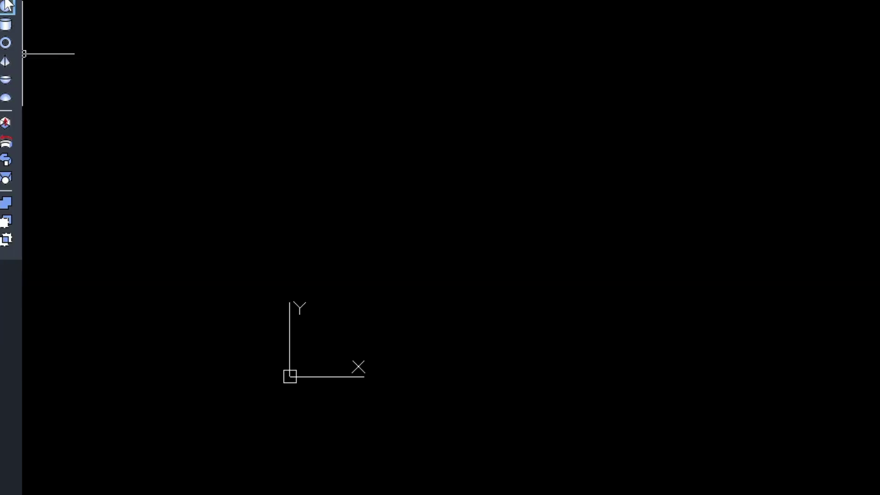
Reopen Show Toolbar and view the PCAD list with Modeling checked.
right_click(10, 152)
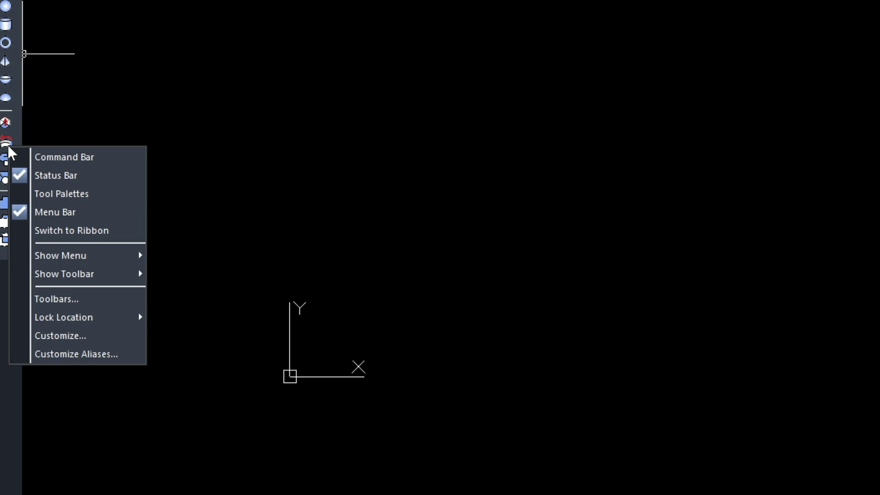
mouse_move(115, 274)
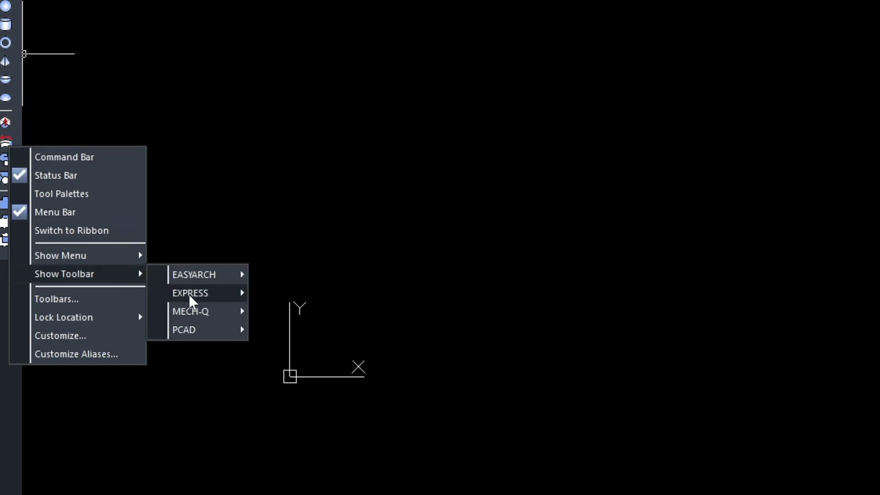
mouse_move(193, 302)
mouse_move(212, 330)
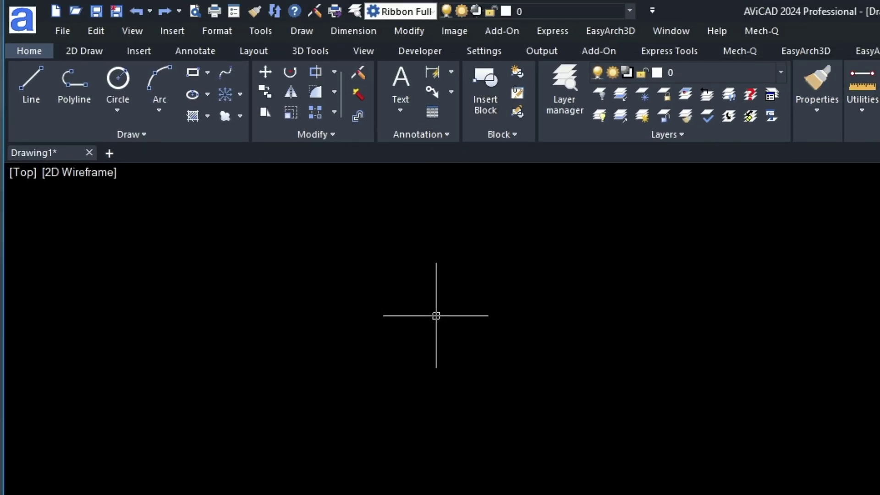
Choose Minimize the Ribbon from the ribbon's right-click menu.
right_click(719, 122)
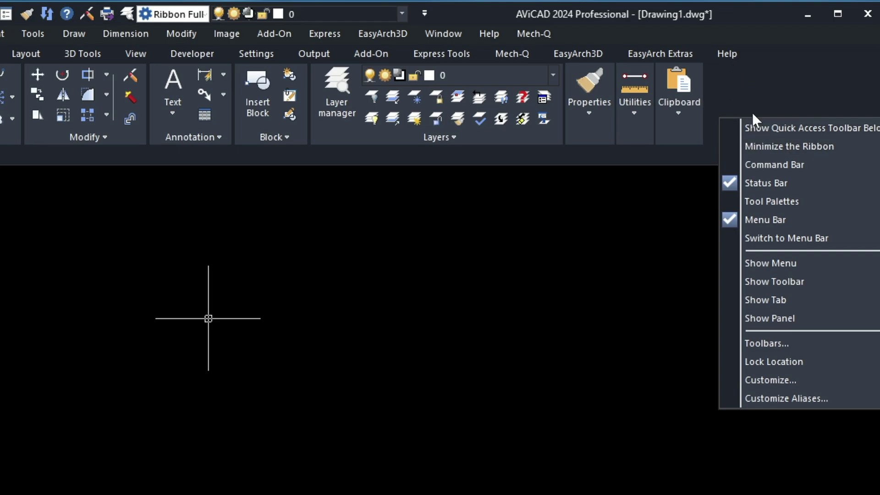
left_click(760, 145)
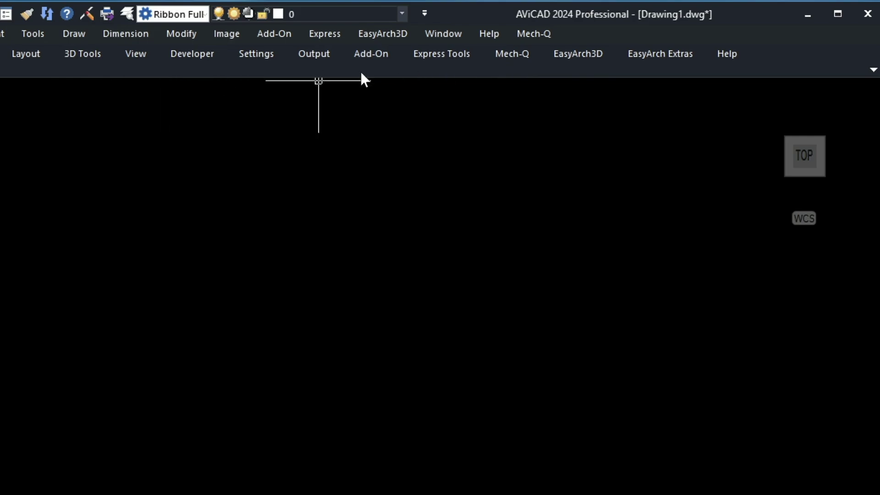
left_click(520, 55)
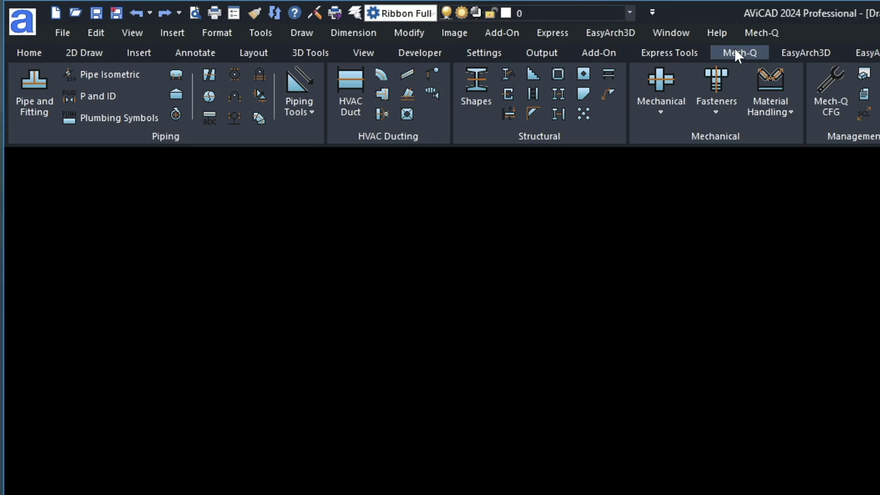
left_click(669, 53)
left_click(598, 53)
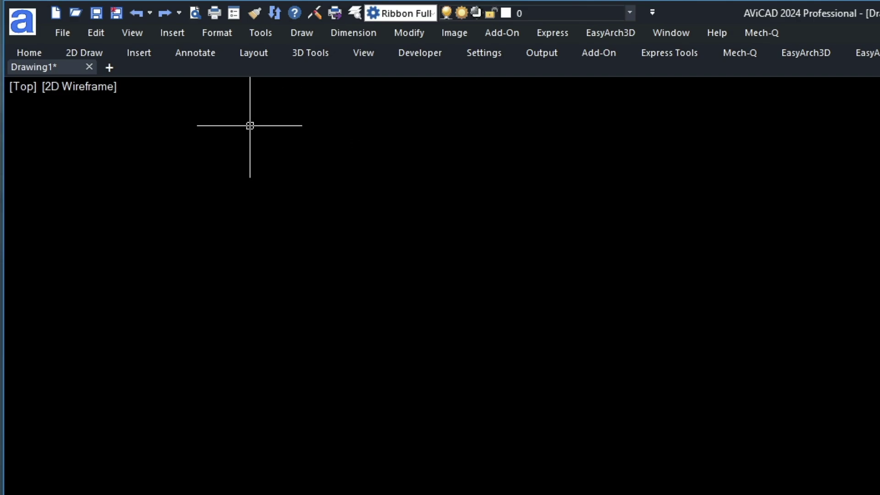
Open the Customize Quick Access Toolbar list to verify Layer control is ticked.
left_click(654, 10)
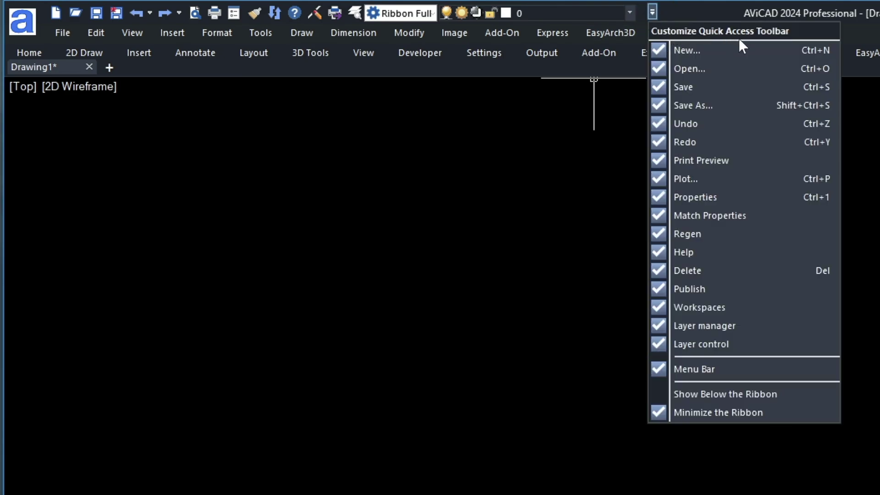
left_click(651, 10)
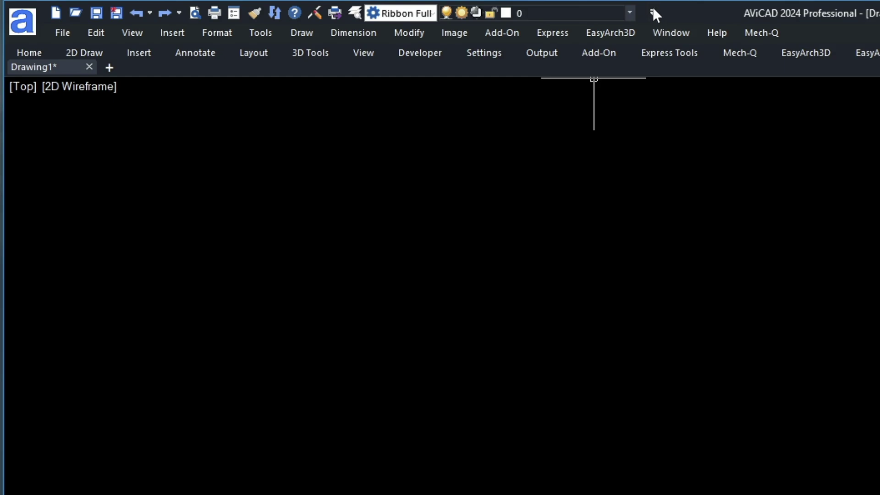
left_click(652, 10)
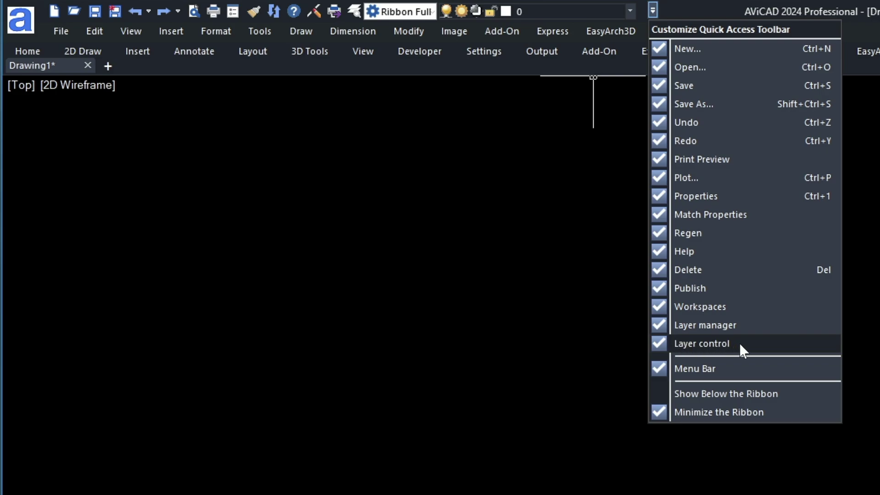
Dismiss the list and check that the Quick Access Layer control offers only layer 0.
left_click(569, 158)
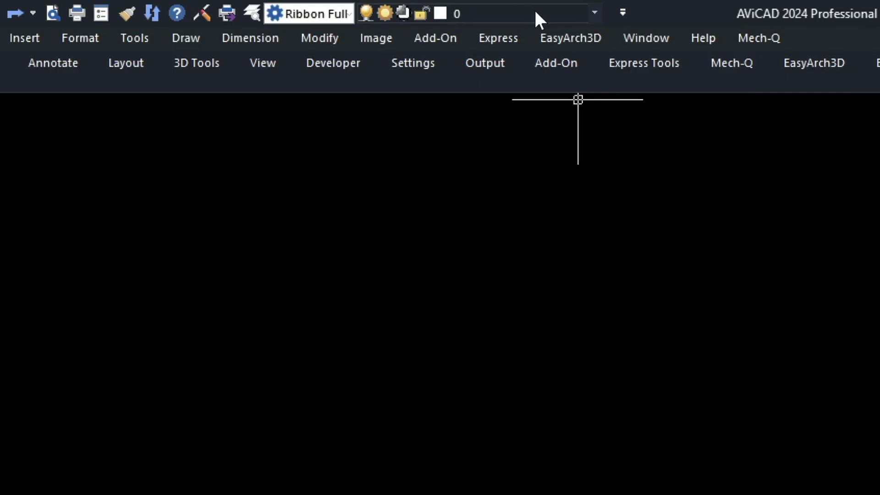
left_click(593, 11)
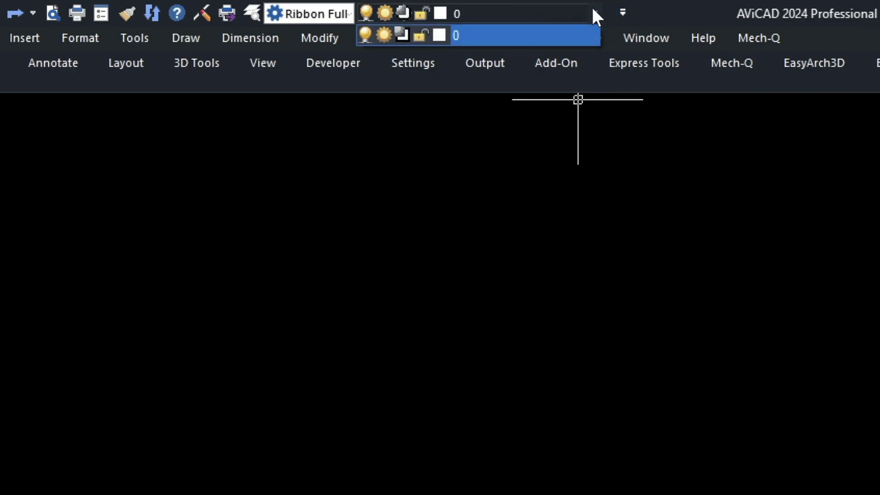
left_click(592, 11)
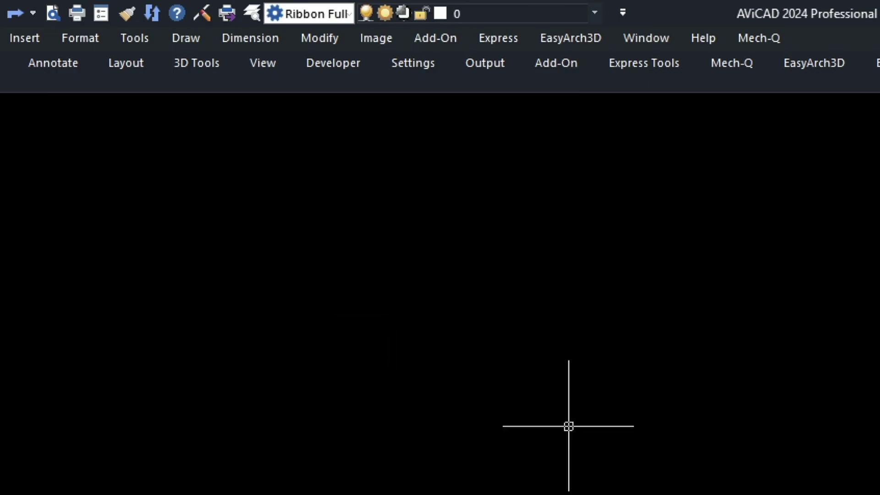
left_click(594, 12)
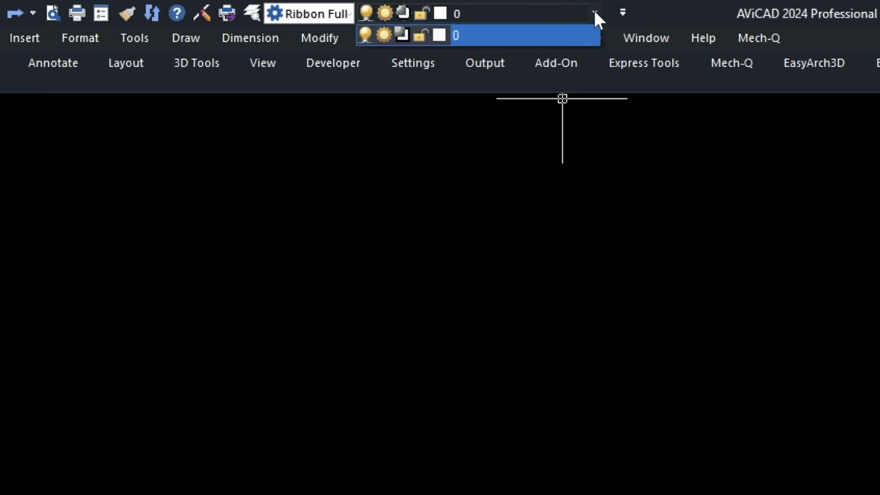
left_click(592, 13)
left_click(593, 13)
left_click(414, 288)
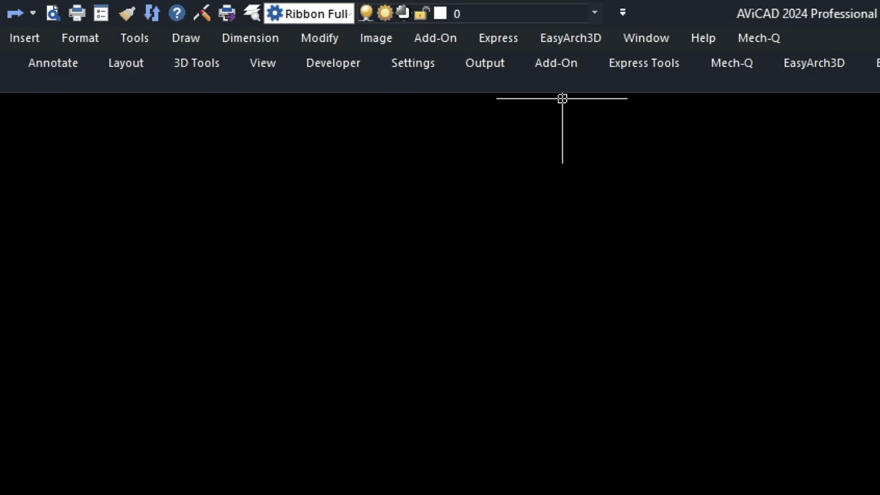